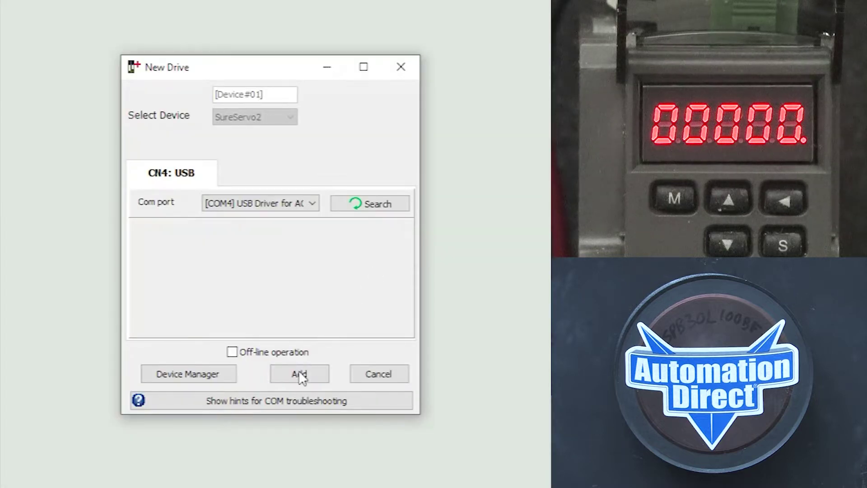
- Add the SureServo2 drive on the COM4 USB port and connect to it
click(298, 377)
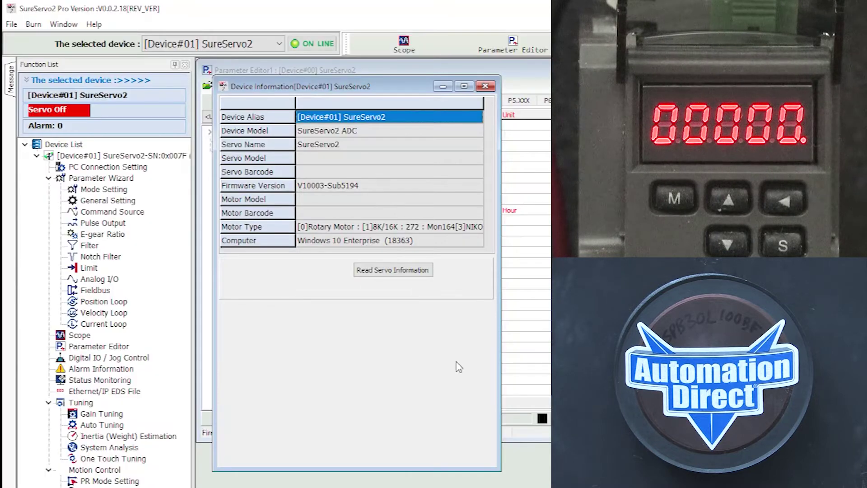
- Read the drive's servo and motor information, open Auto Tuning, and choose drive-generated motion commands
click(399, 276)
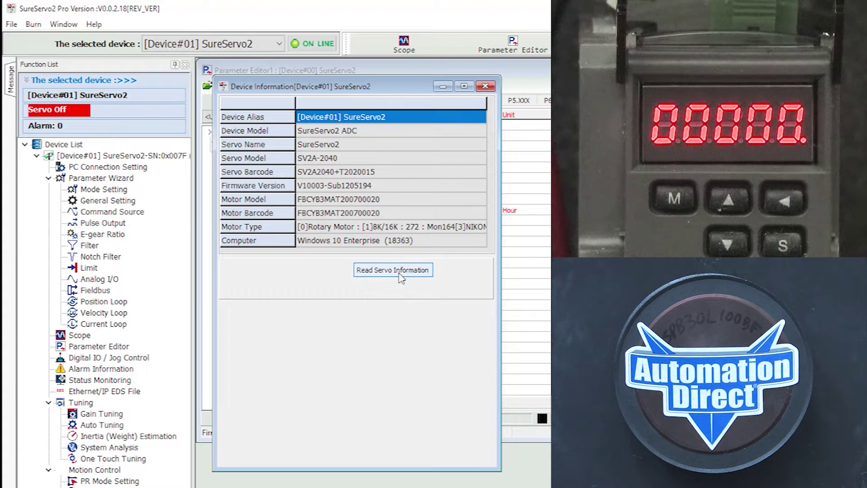
double_click(118, 426)
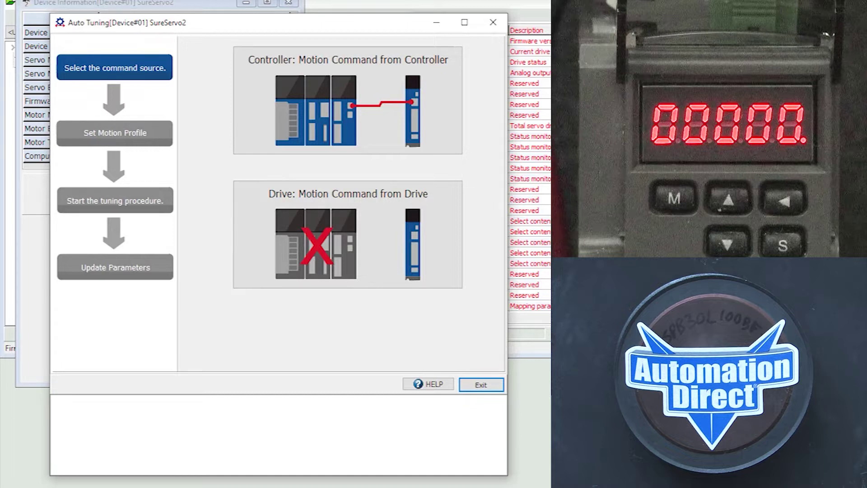
click(382, 241)
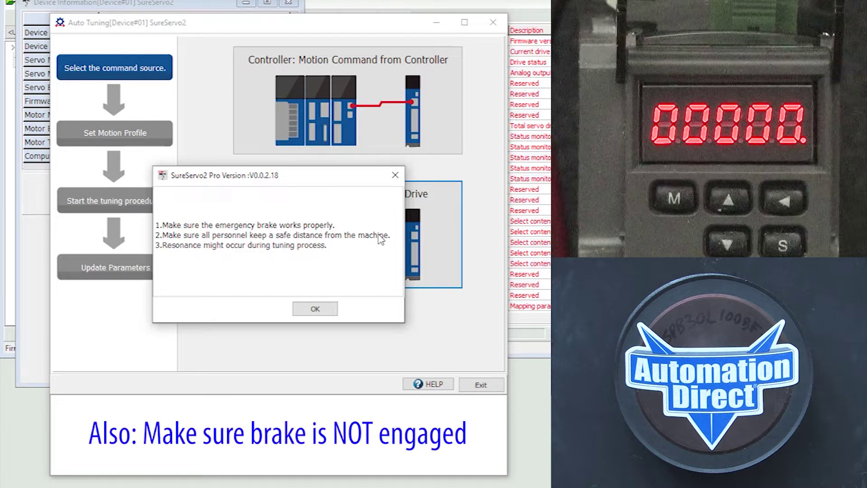
- Accept the tuning safety warning and request Servo ON
click(330, 309)
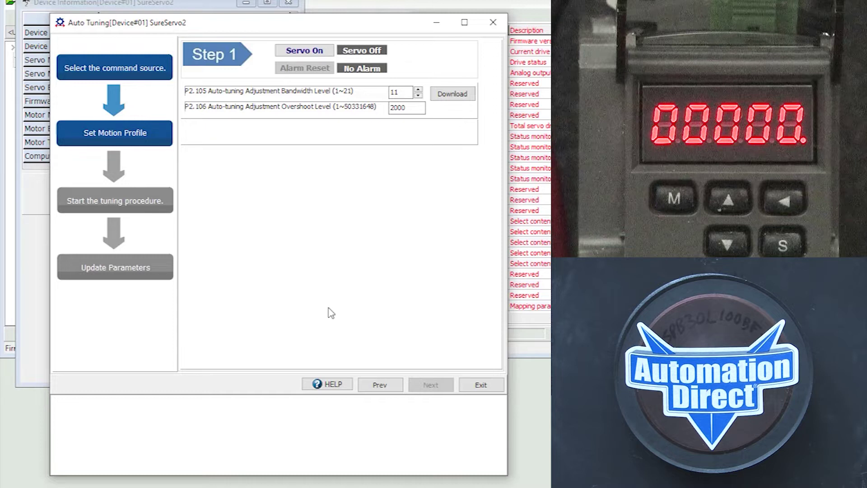
click(306, 51)
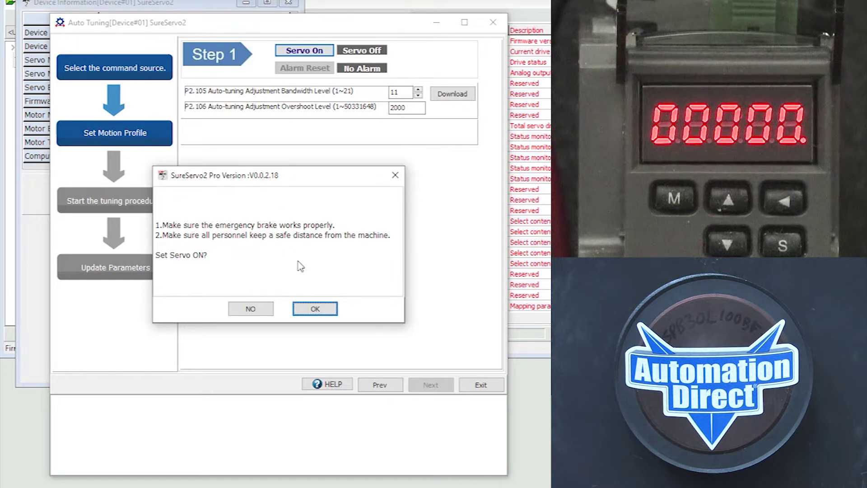
- Confirm switching the servo on and select the Jog Speed value for editing
click(315, 309)
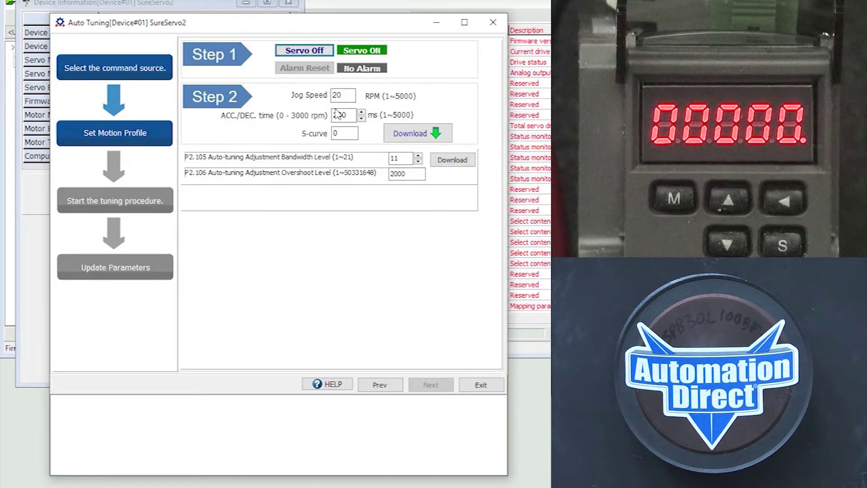
double_click(338, 95)
- Enter a 1000 rpm jog speed and download the motion profile to the drive
text(1000)
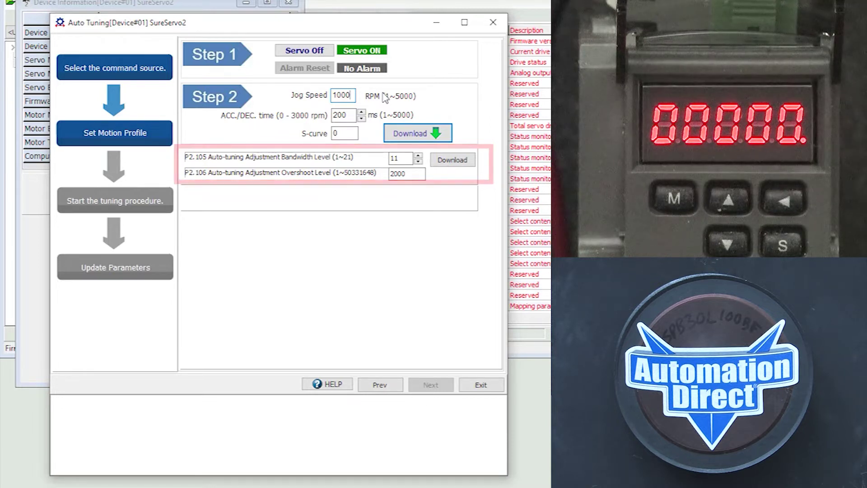
click(422, 138)
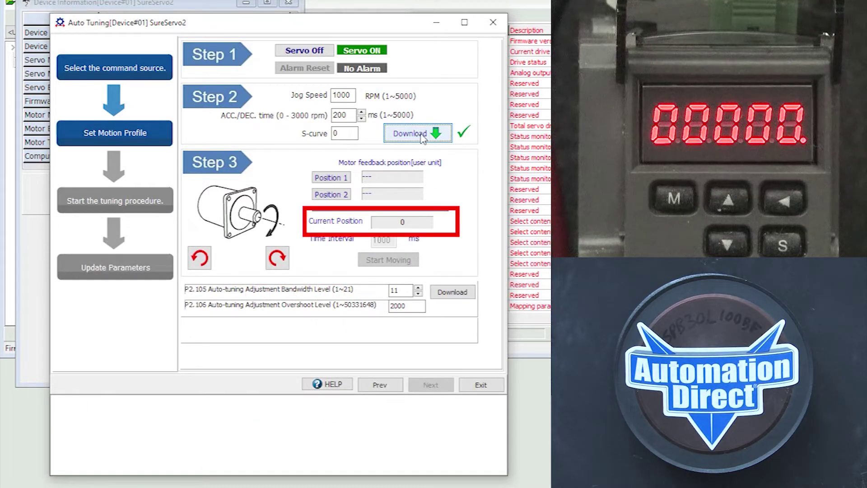
- Capture Position 1 at 0, jog clockwise, then capture Position 2 at 699657
click(323, 179)
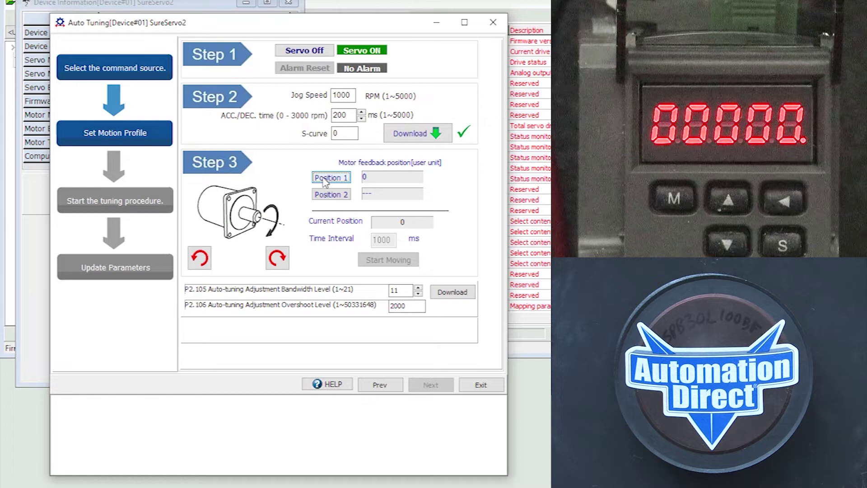
click(324, 179)
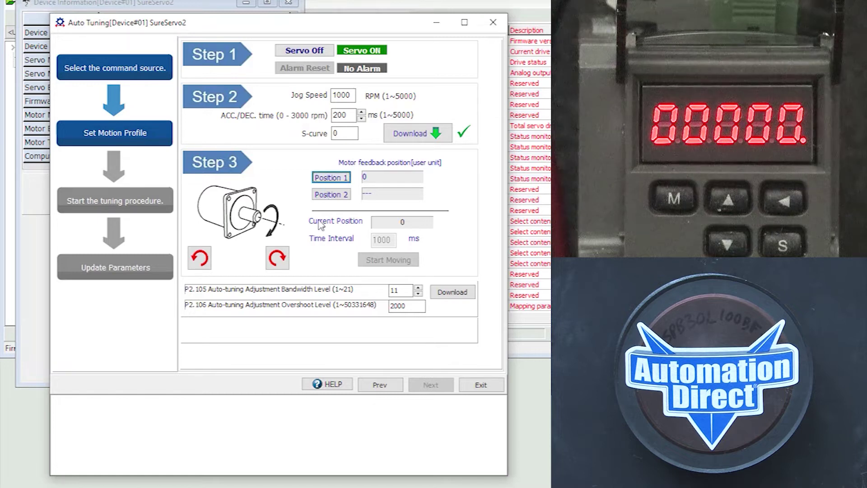
click(275, 264)
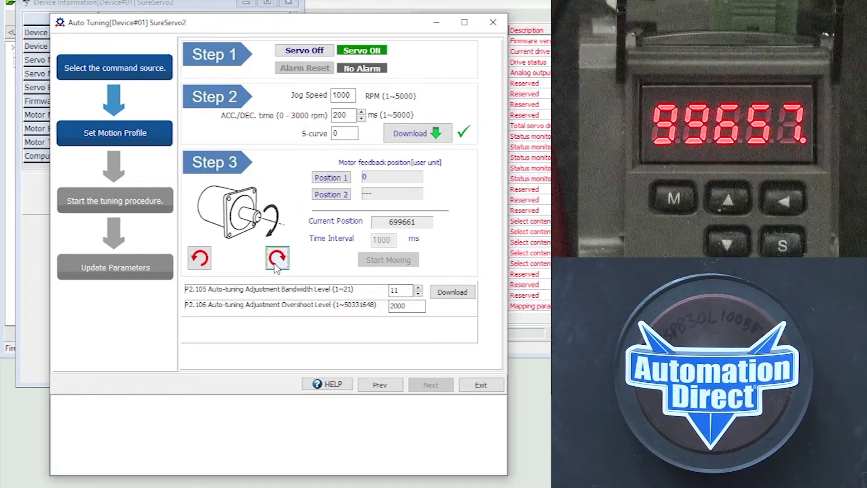
click(327, 197)
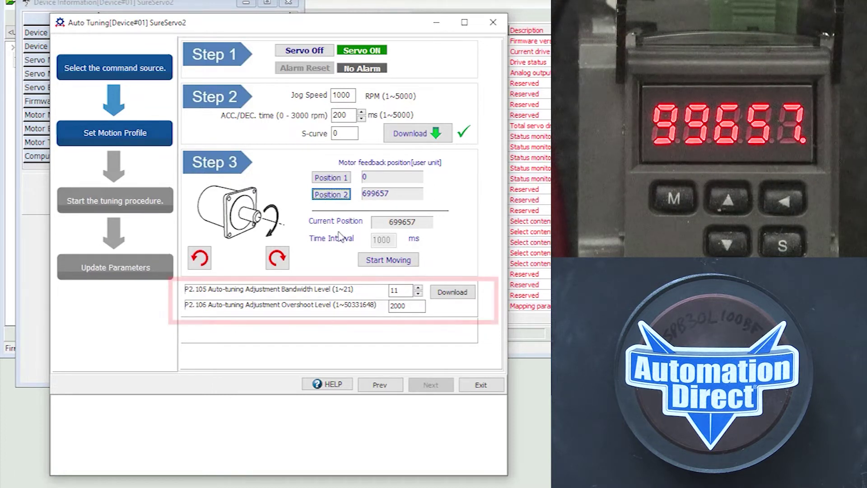
- Start cycling the motor between both positions and launch the auto tuning run
click(383, 260)
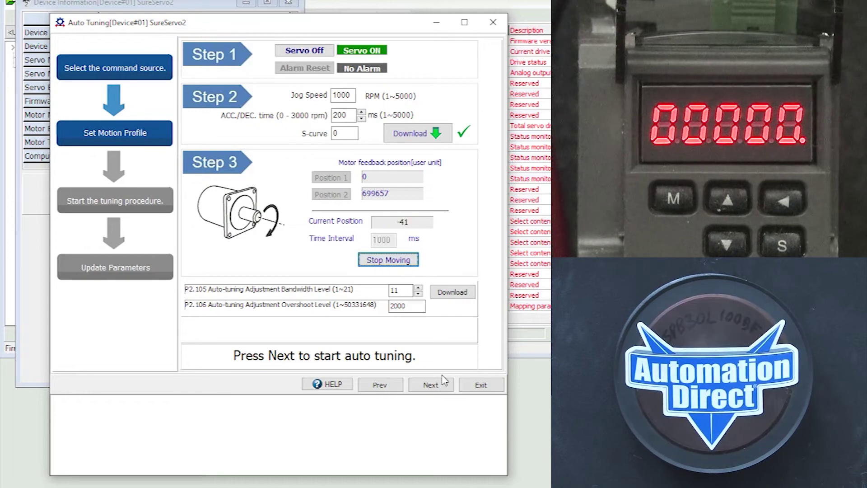
click(430, 385)
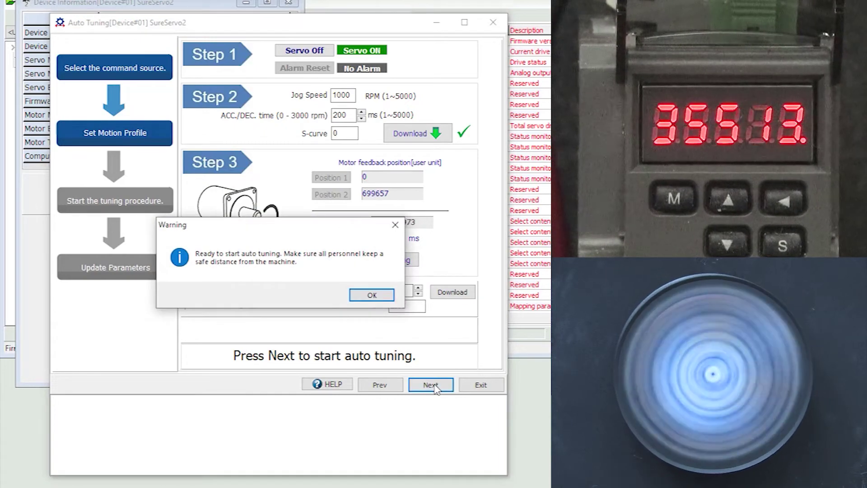
click(371, 295)
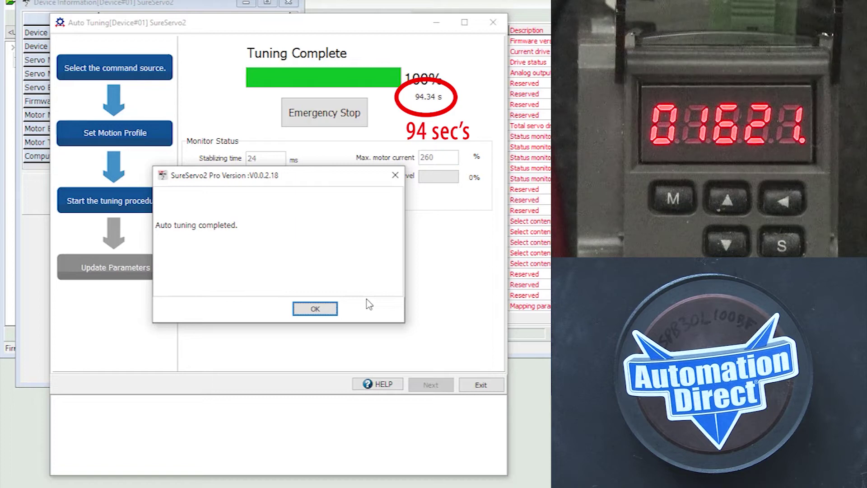
- Dismiss the completion message and scroll through the Control Gain Before/After values
click(314, 309)
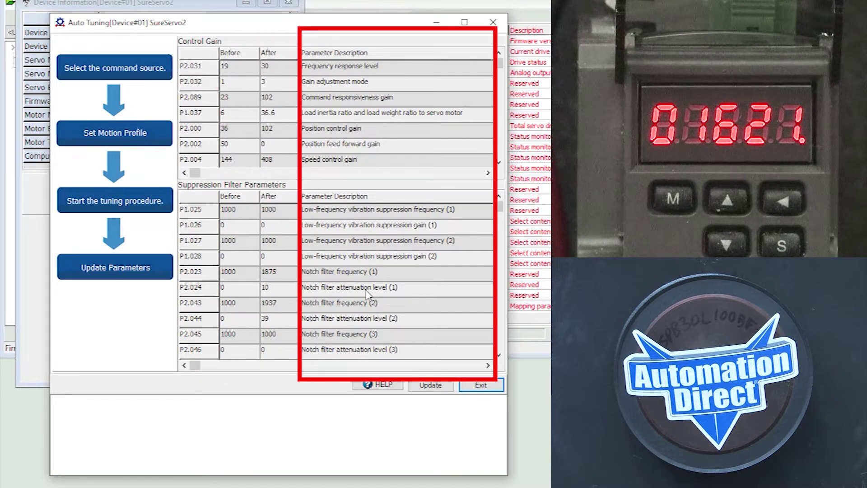
click(499, 163)
click(499, 163)
click(499, 163)
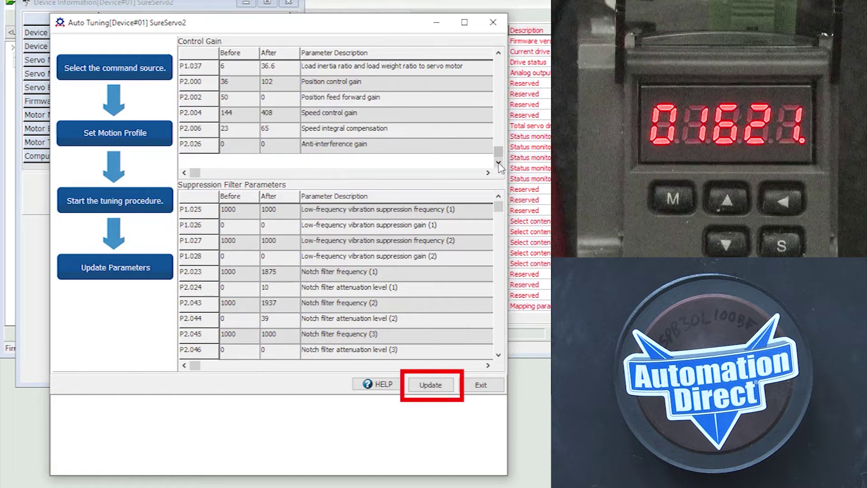
- Write the tuned gains to the drive and upload all parameters into Parameter Editor
click(432, 388)
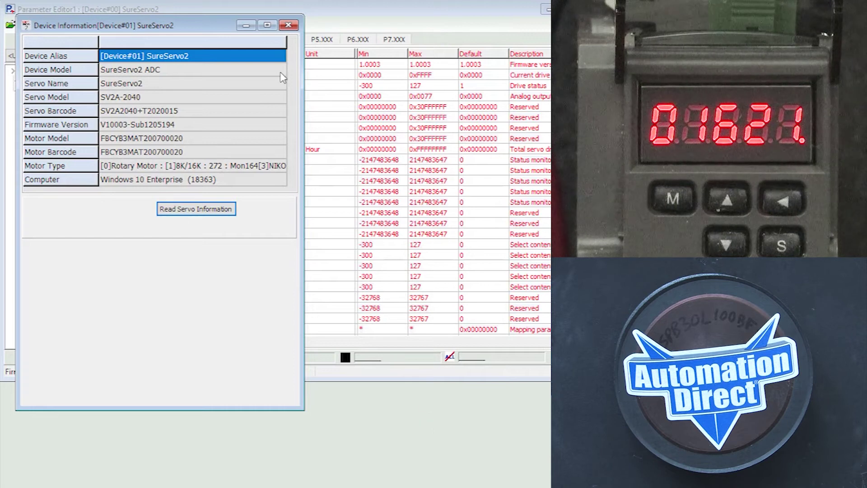
click(246, 26)
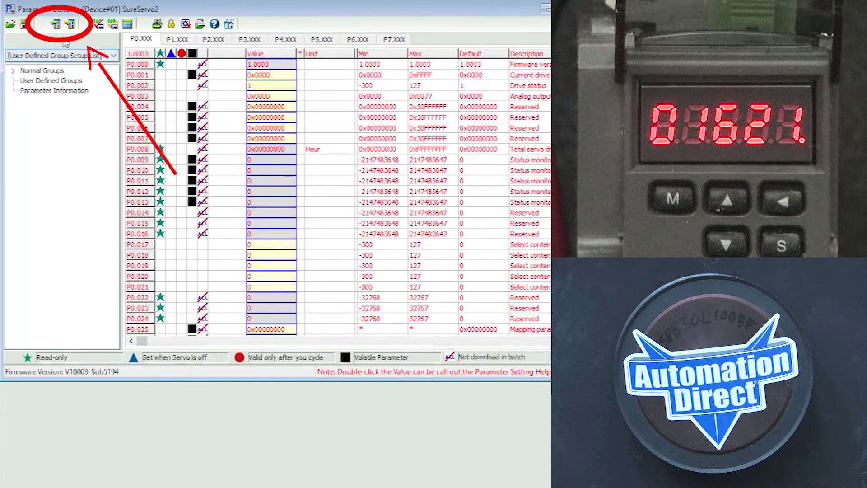
click(57, 25)
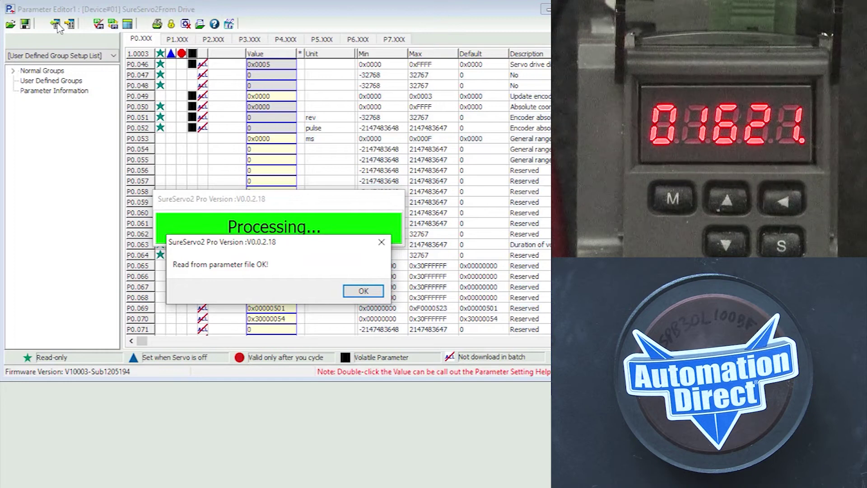
click(360, 292)
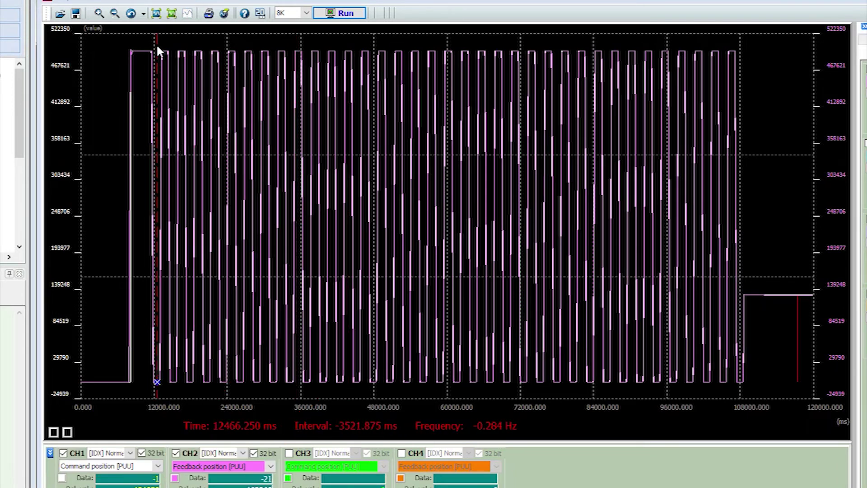
- Zoom into the first pulse and mark its command step to gauge the ~42 ms settling
drag(157, 43, 174, 55)
drag(251, 201, 567, 250)
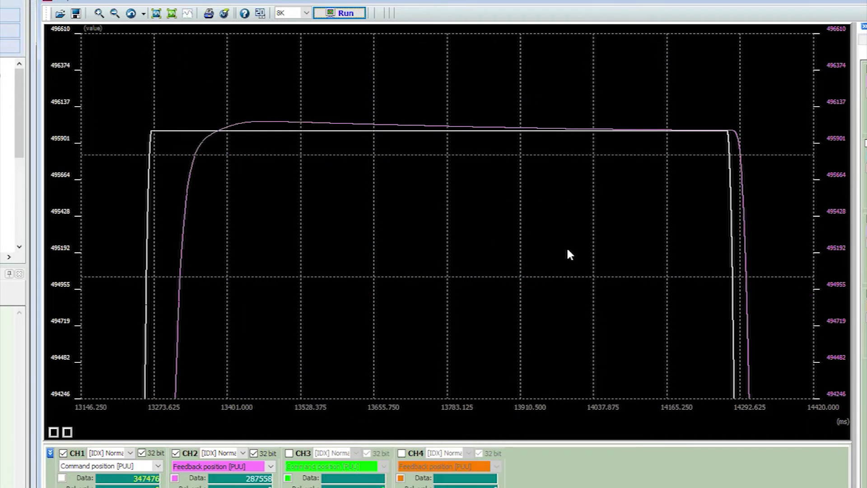
click(145, 368)
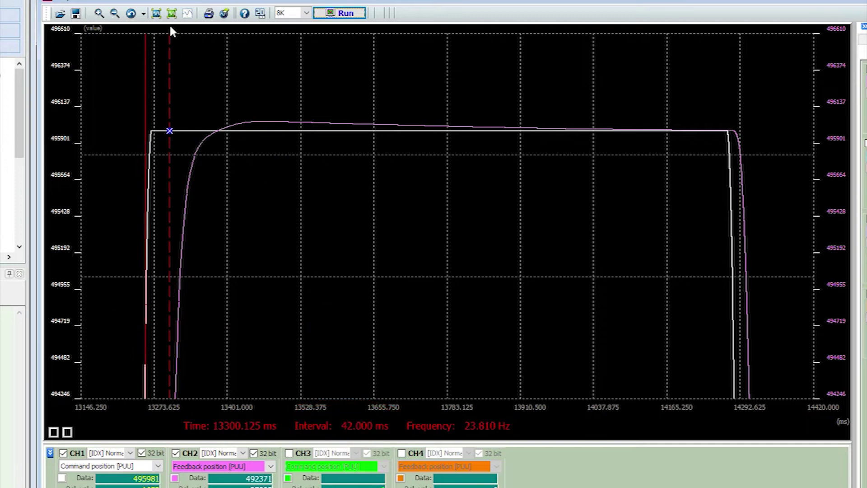
click(157, 13)
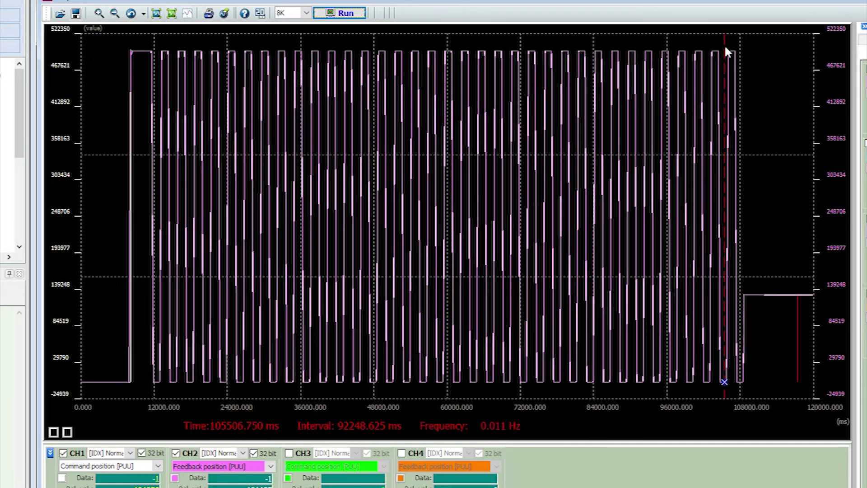
- Zoom into the last pulse, measure ~10 ms settling with cursors, and restore the full view
drag(726, 46, 741, 56)
drag(222, 219, 529, 252)
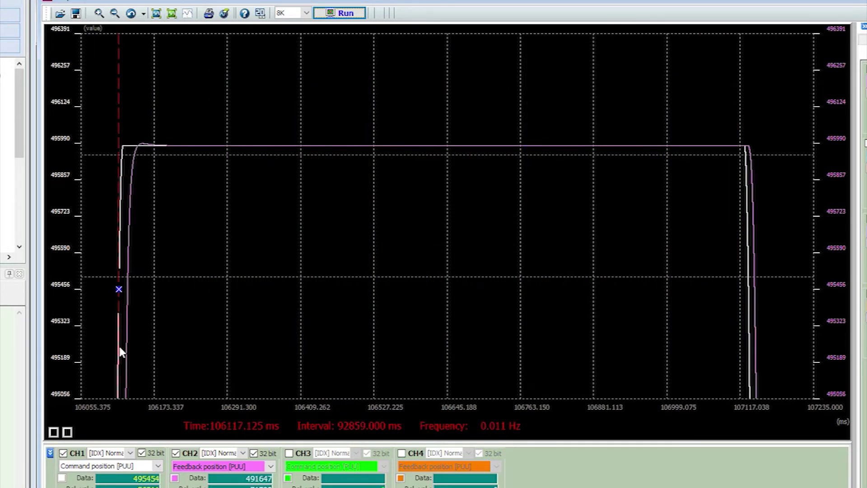
click(121, 352)
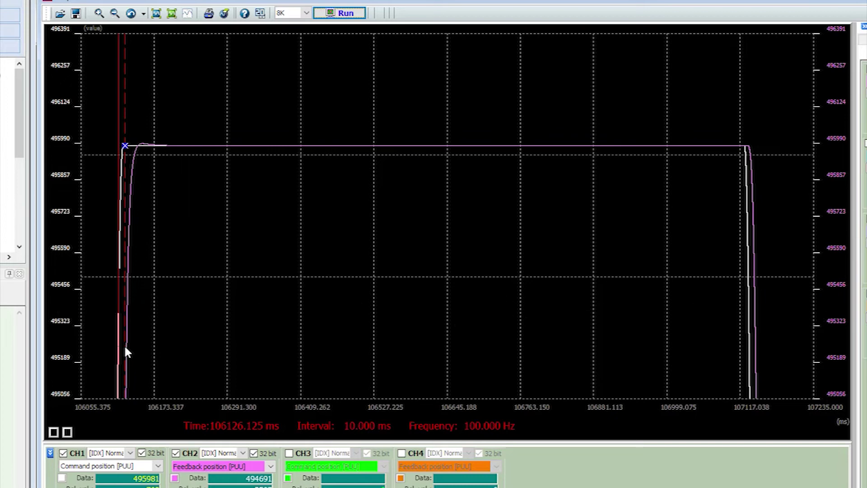
drag(125, 349, 183, 182)
click(260, 13)
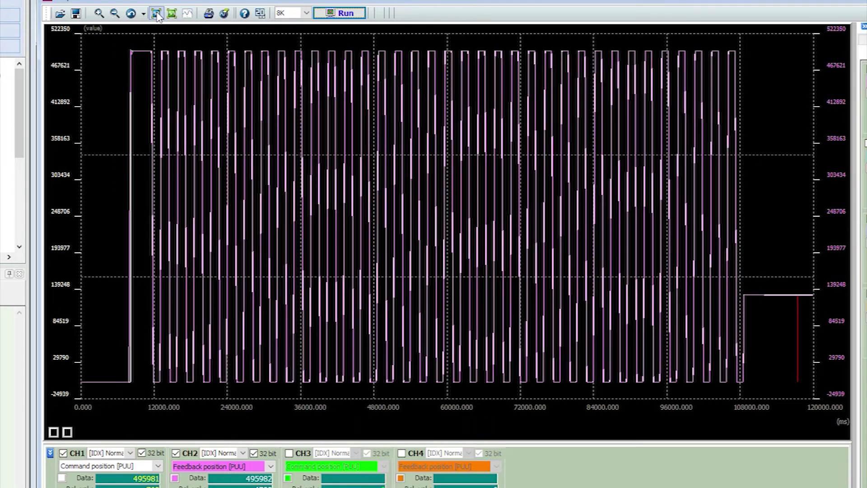
click(261, 13)
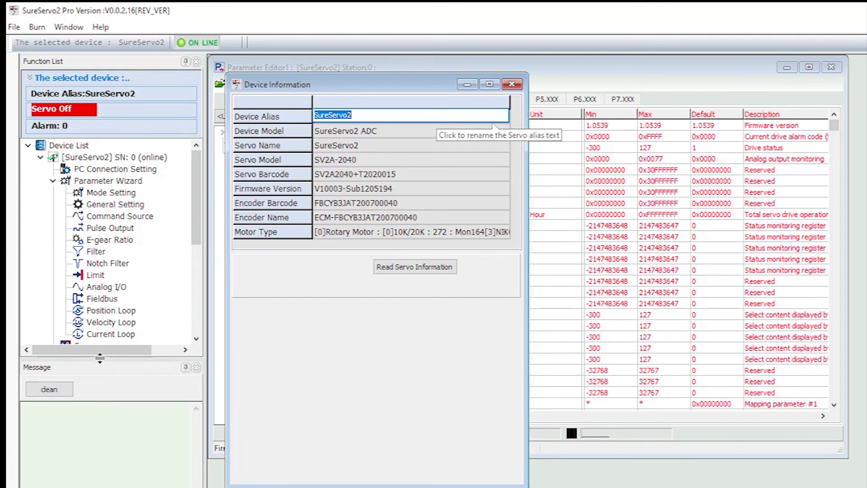
- Enlarge the Function List pane and scroll down to the Tuning functions
drag(100, 358, 103, 450)
scroll(115, 412, down, 1)
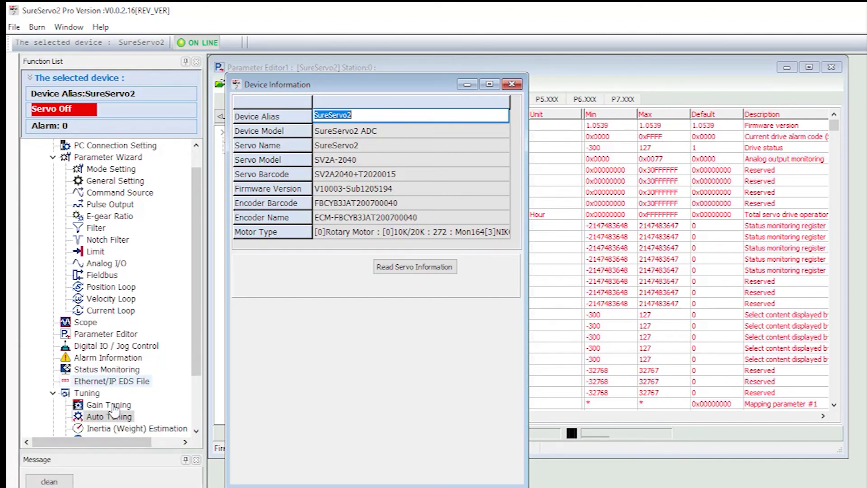
scroll(116, 412, down, 1)
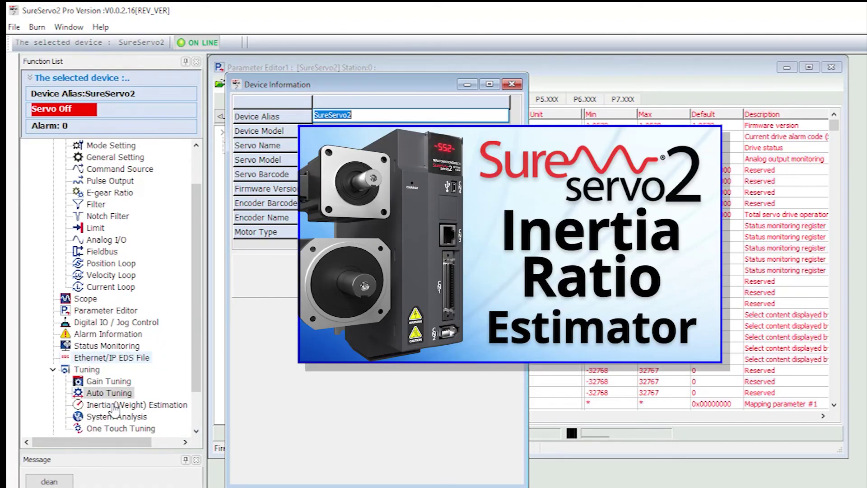